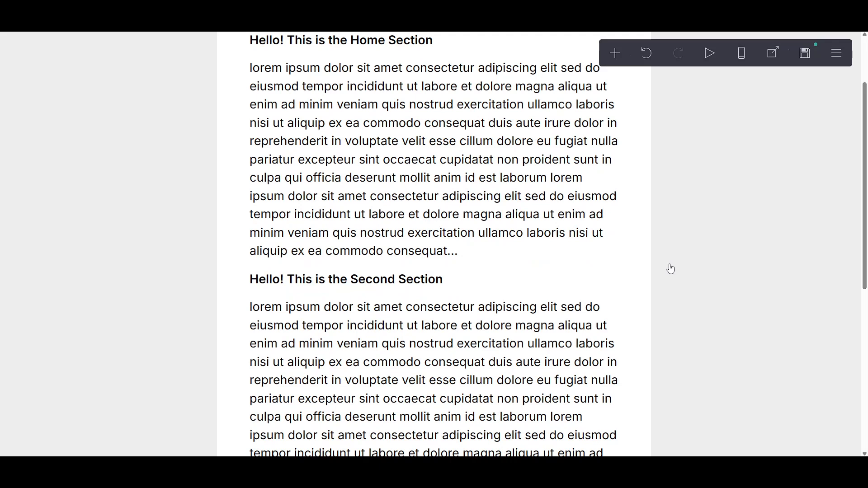
- Review the page's Home, Second and Third Section headings and their text blocks down to the page end
scroll(671, 268, up, 2)
scroll(672, 265, down, 2)
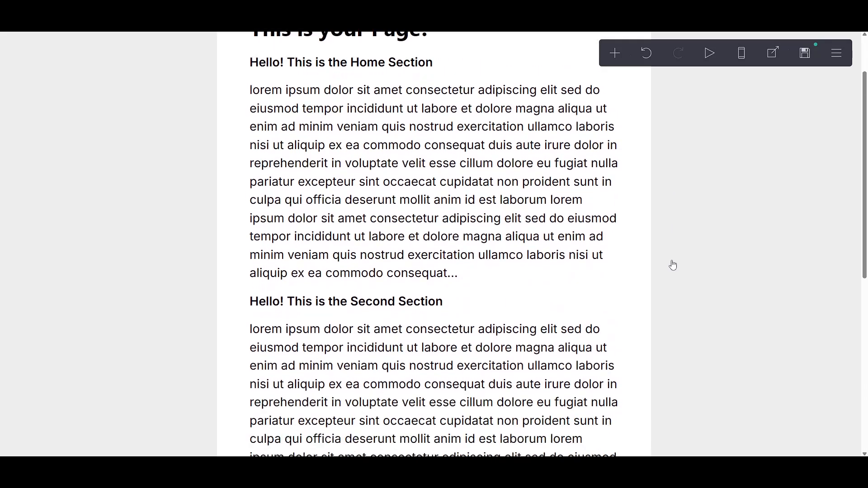
scroll(673, 265, down, 1)
scroll(673, 265, down, 1)
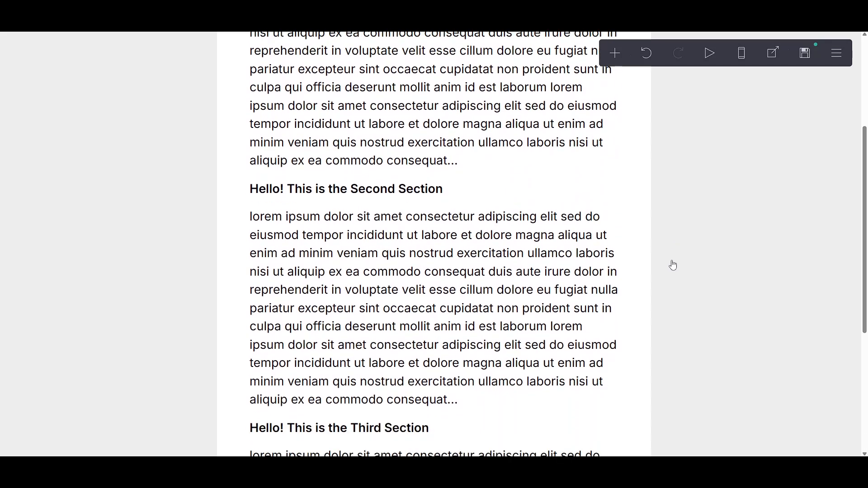
scroll(672, 265, down, 2)
scroll(673, 266, down, 3)
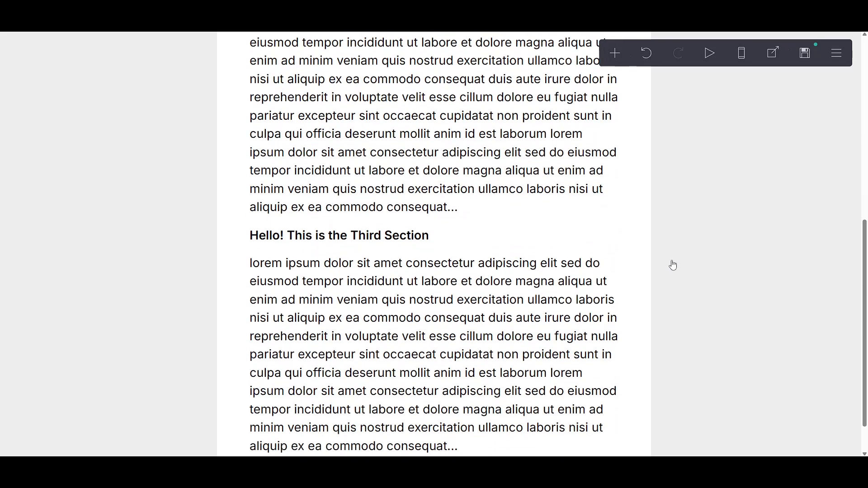
scroll(672, 266, up, 4)
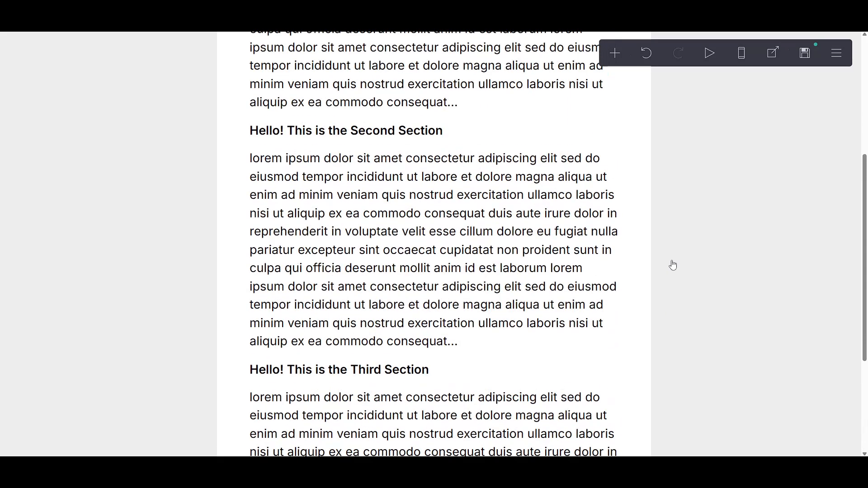
scroll(672, 265, up, 2)
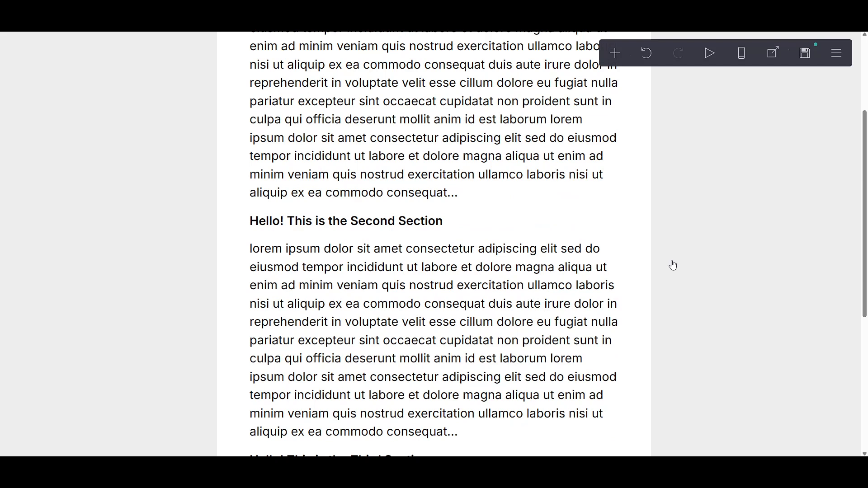
scroll(672, 265, up, 2)
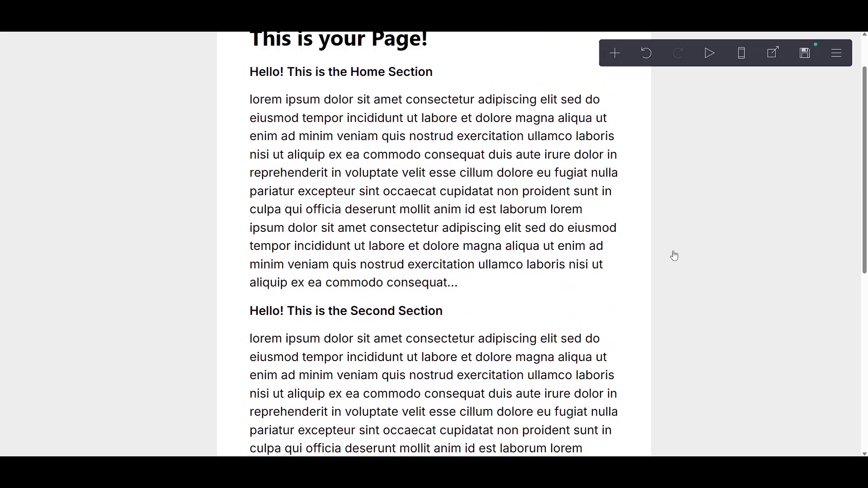
scroll(673, 253, down, 3)
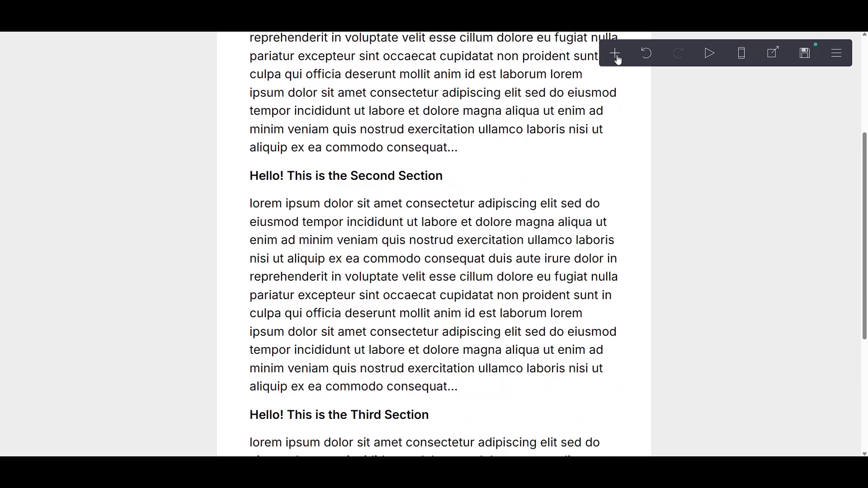
scroll(471, 168, down, 3)
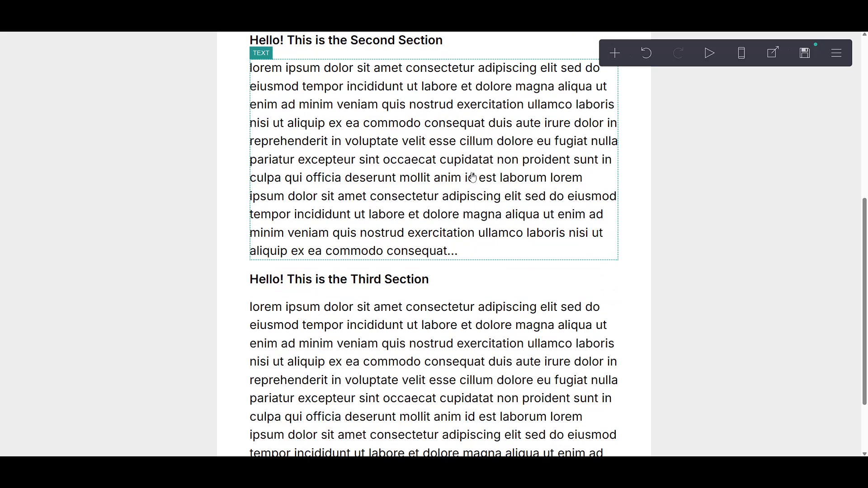
scroll(473, 177, down, 2)
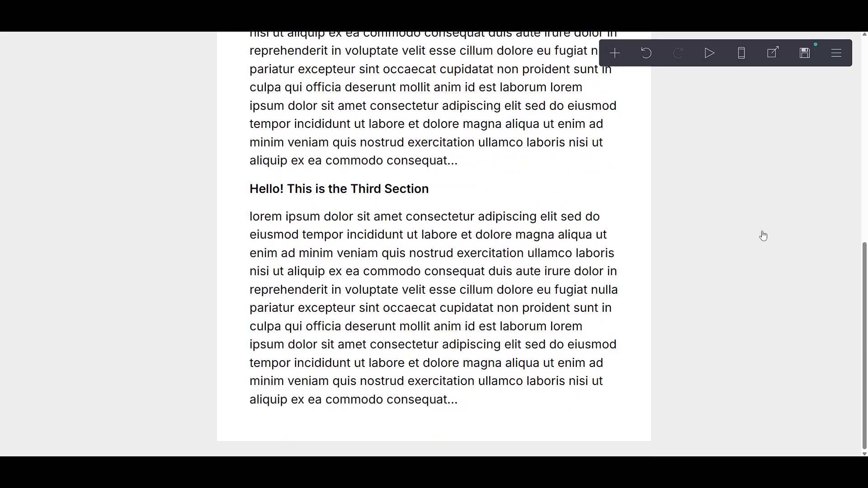
scroll(764, 235, up, 3)
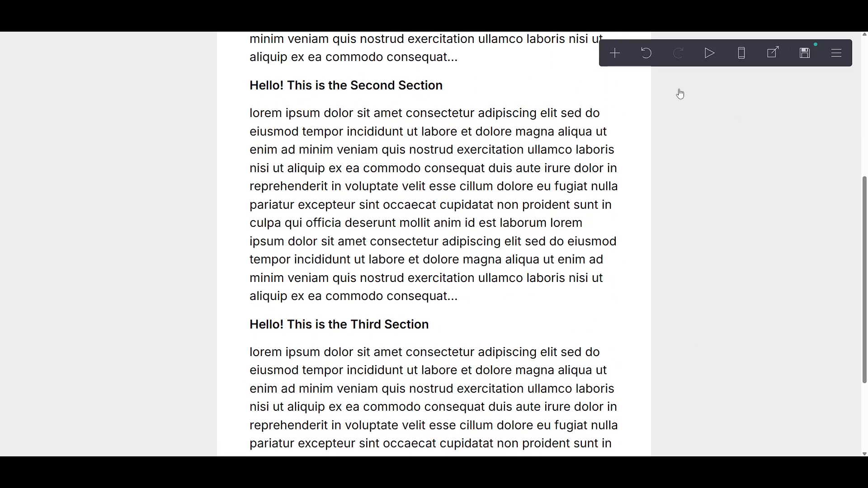
- Add two Section Break control elements to the page
click(620, 55)
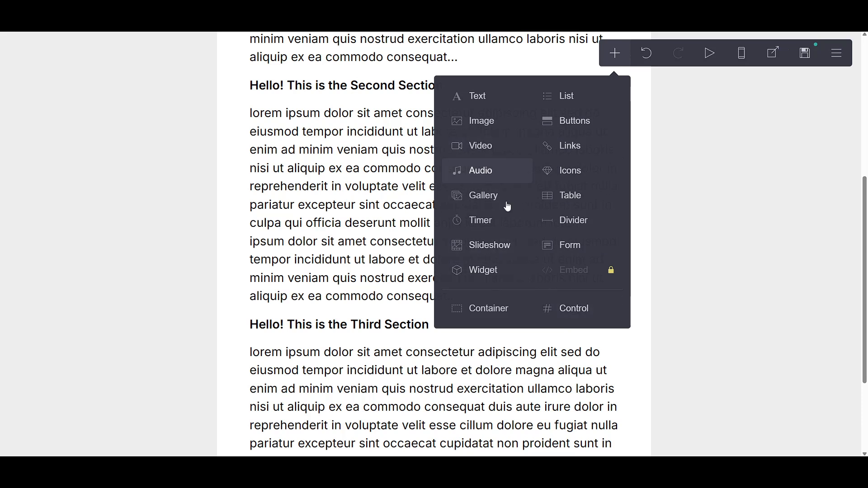
click(580, 315)
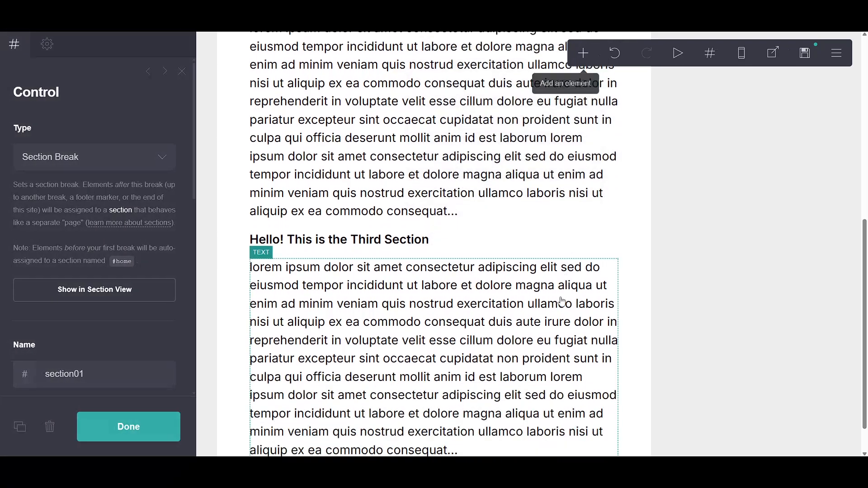
click(583, 53)
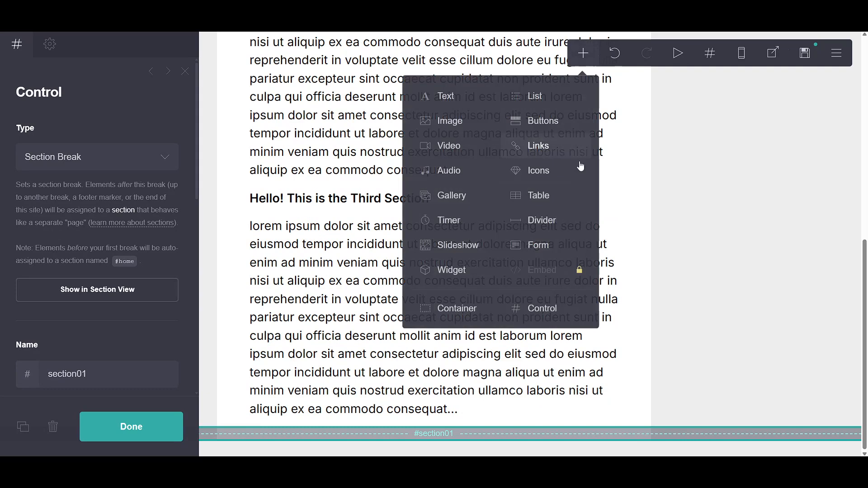
click(544, 312)
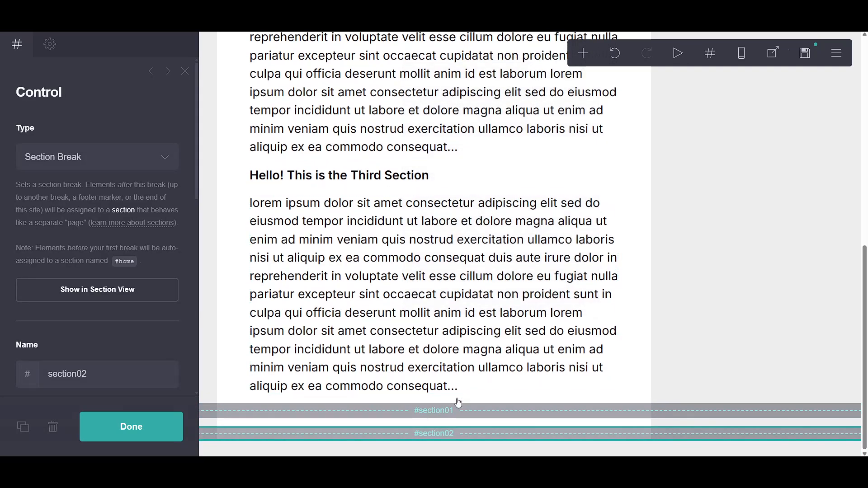
- Rename the first section break, section01, as section02 and finish editing it
click(453, 410)
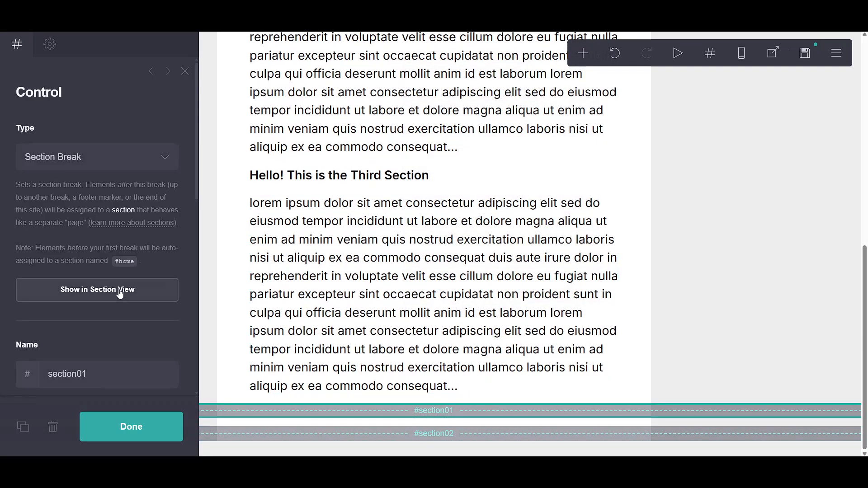
scroll(113, 312, down, 1)
click(116, 330)
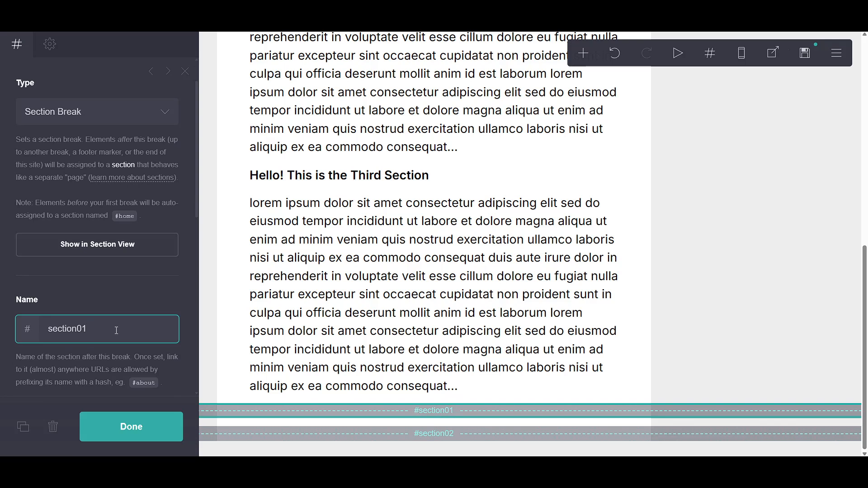
key(BackSpace)
text(2)
click(128, 424)
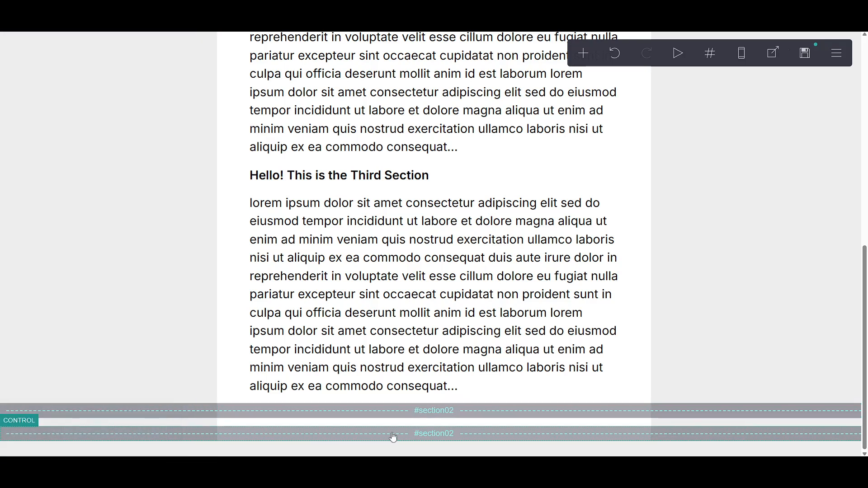
- Rename the lower of the two section breaks as section03
click(426, 436)
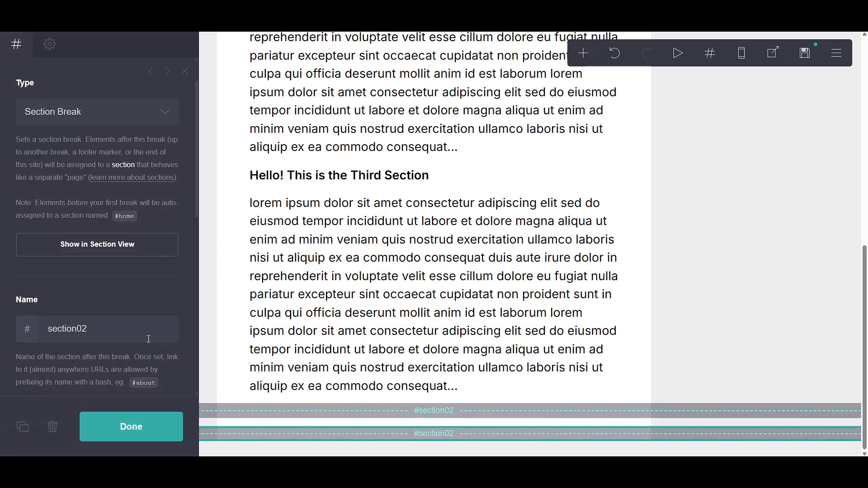
click(108, 331)
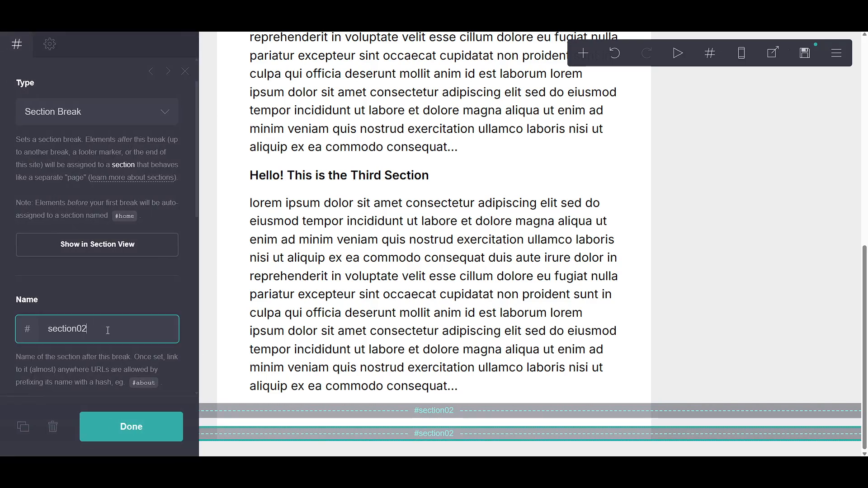
key(BackSpace)
text(3)
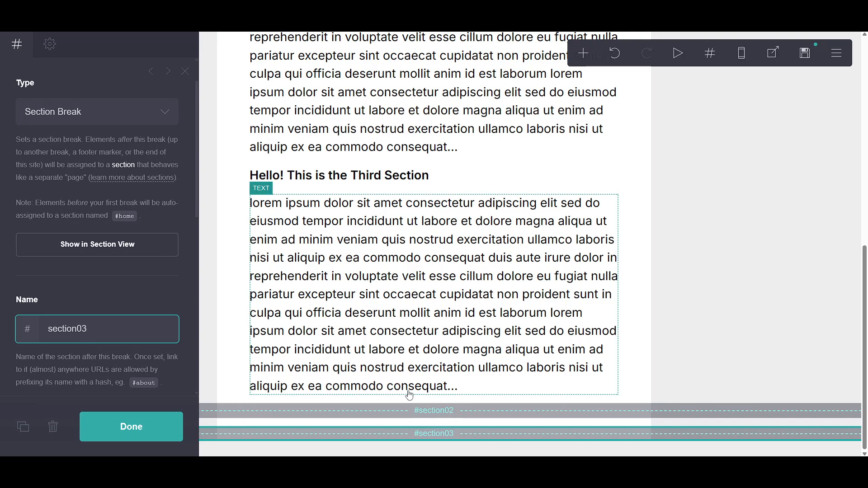
- Move the section02 break above the Second Section heading and the section03 break above the Third Section heading, and close the control settings
click(454, 414)
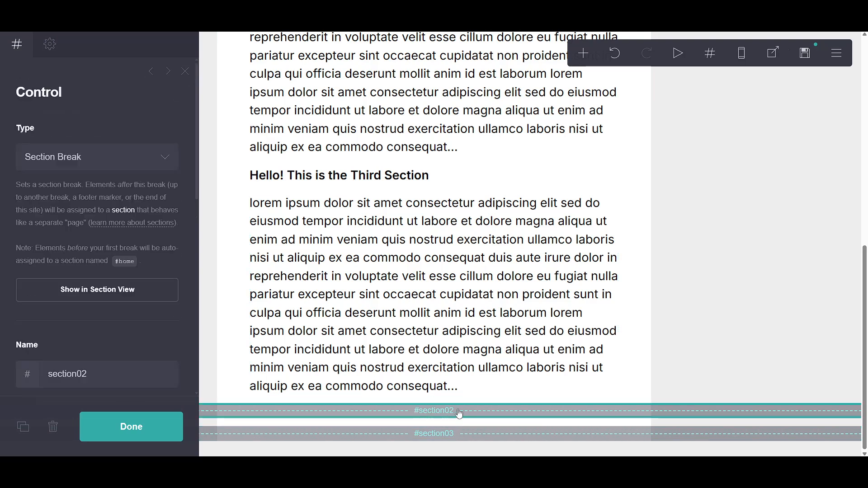
drag(461, 414, 448, 201)
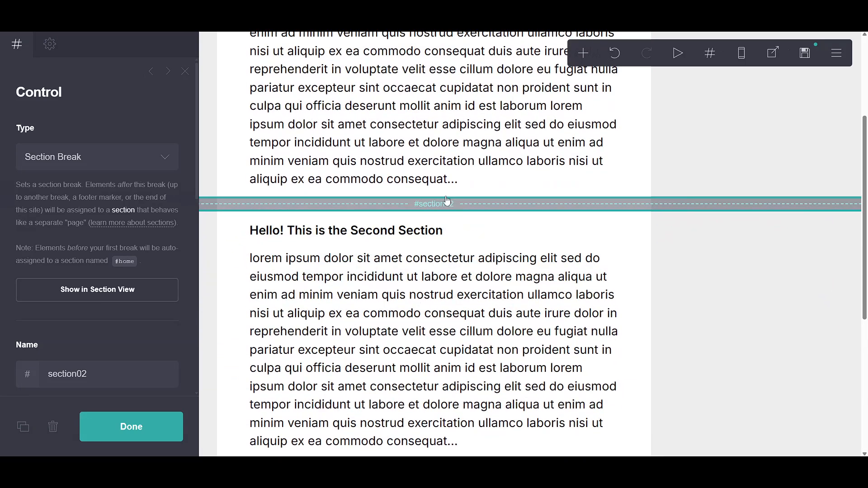
scroll(448, 206, down, 5)
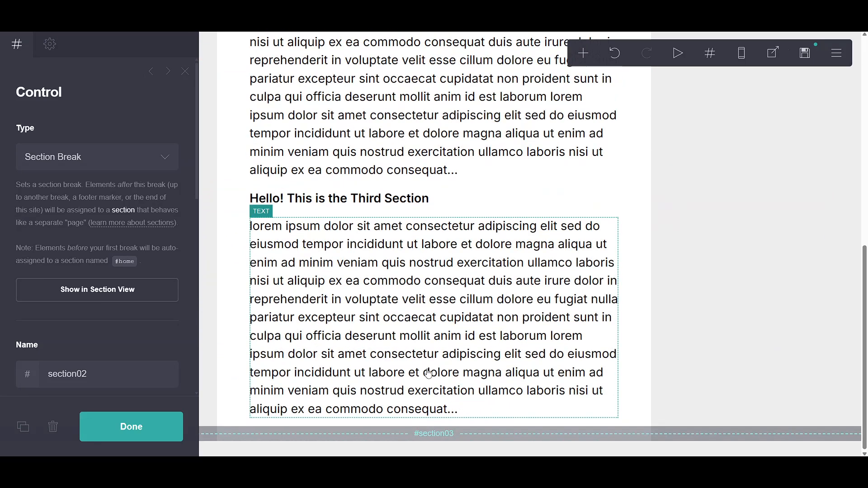
drag(458, 434, 433, 198)
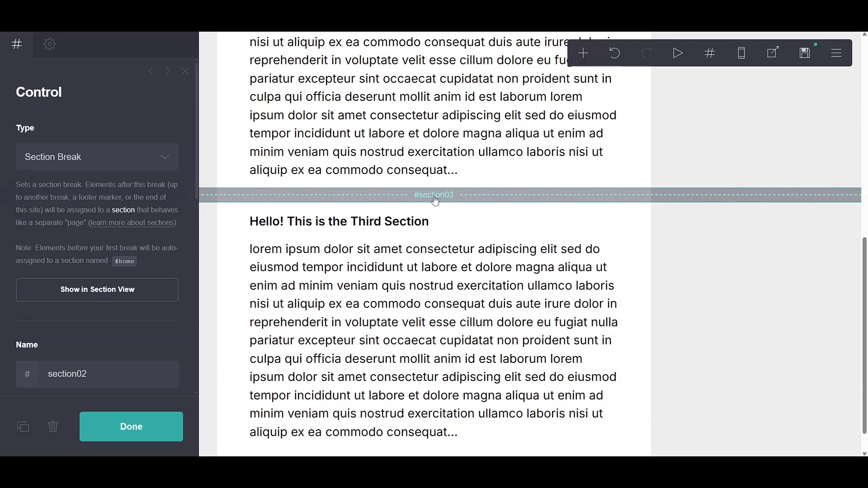
scroll(434, 199, up, 5)
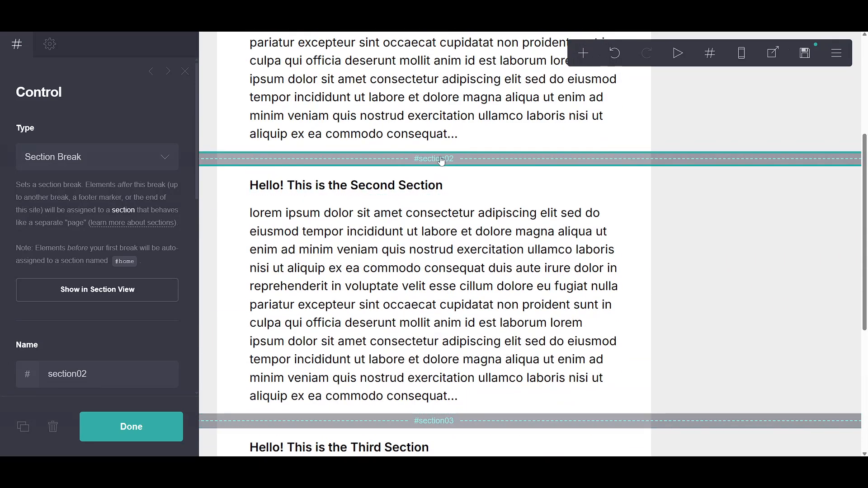
click(105, 367)
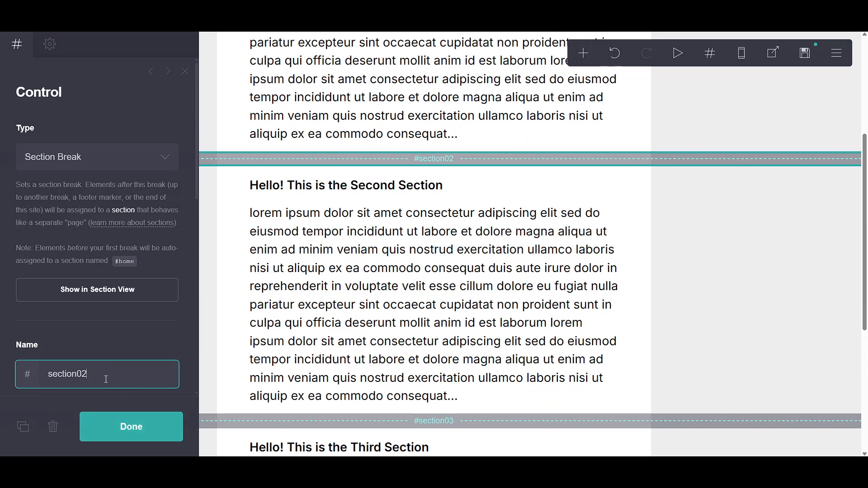
click(130, 426)
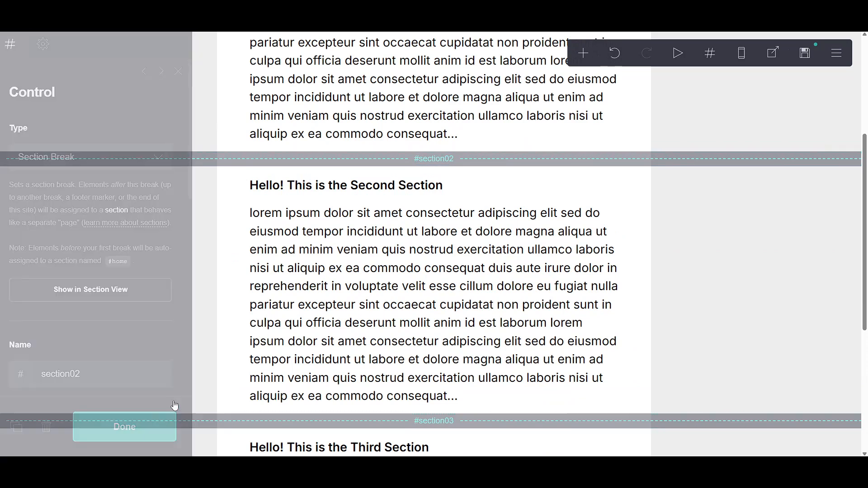
- Add two separate Buttons elements below the Third Section text and close their settings
click(583, 53)
scroll(555, 196, down, 4)
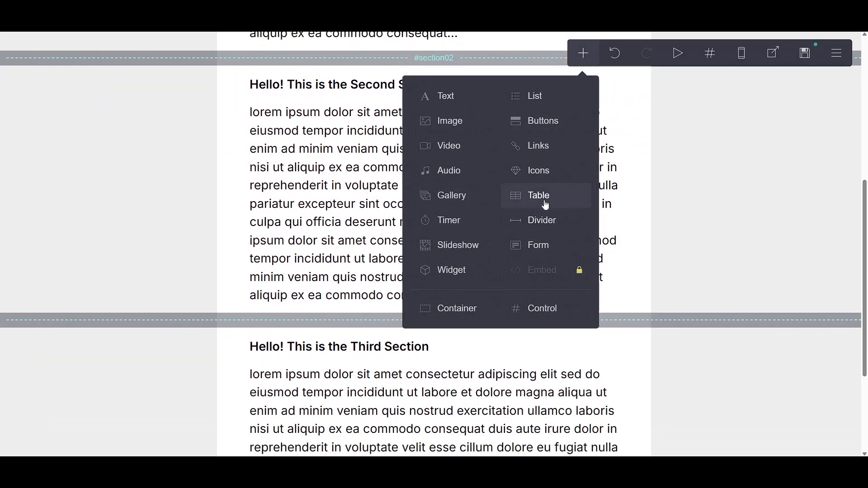
click(553, 120)
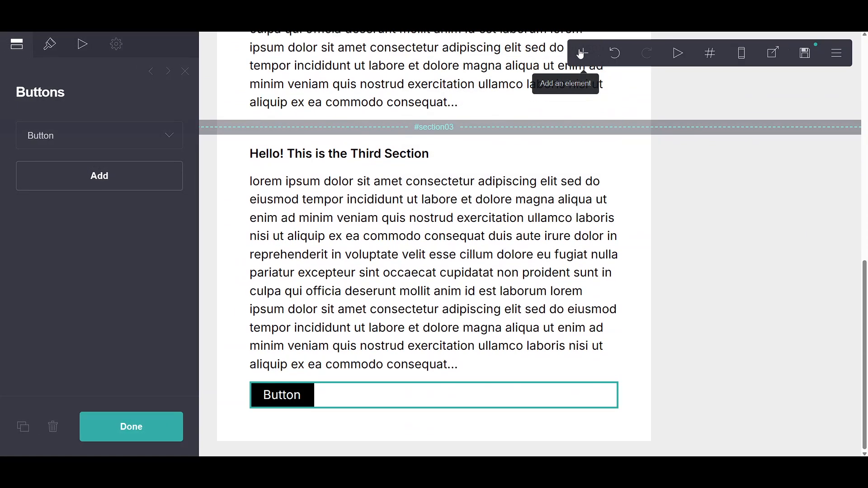
click(582, 53)
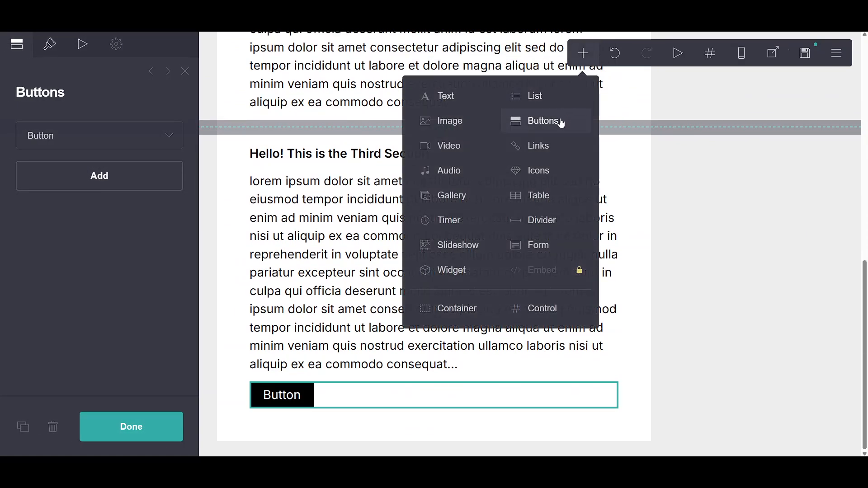
click(560, 122)
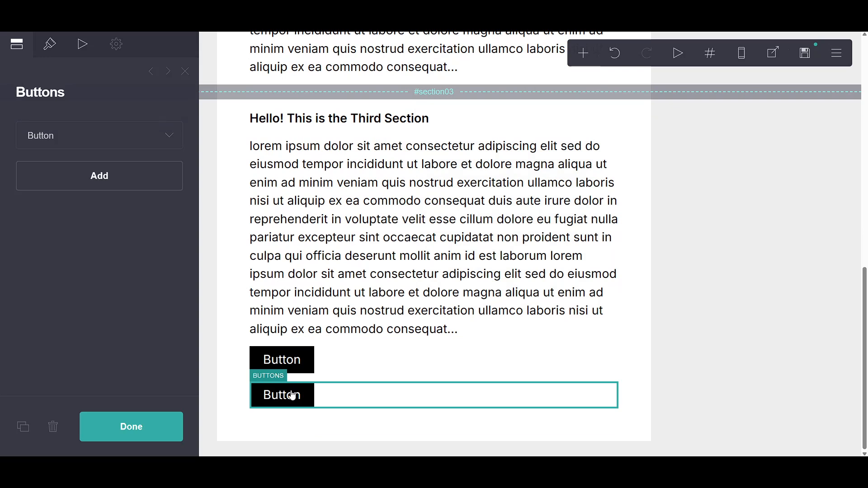
key(Escape)
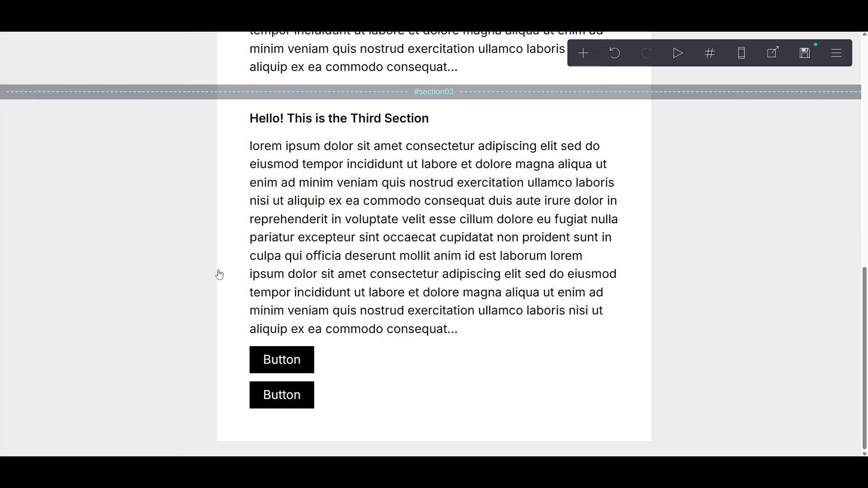
- Label the lower button below the Third Section text "Go to Home" and set its URL to #Home
click(292, 395)
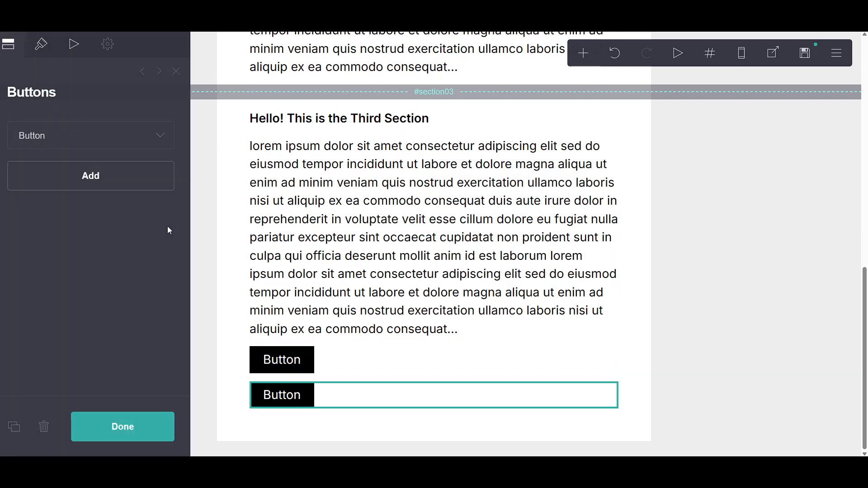
click(117, 142)
click(97, 197)
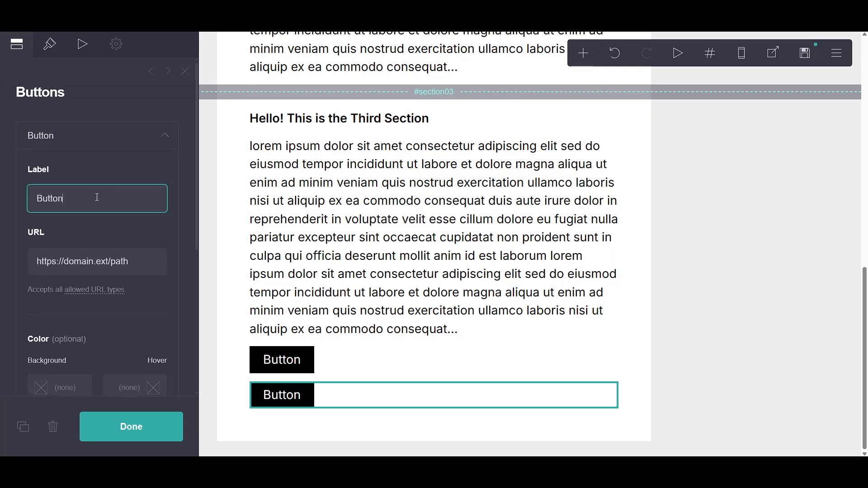
double_click(85, 198)
text(Go t)
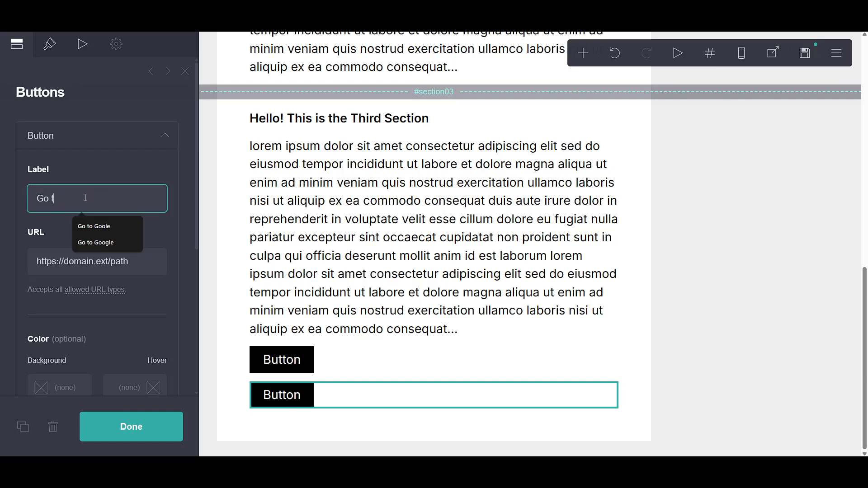
text(o Home)
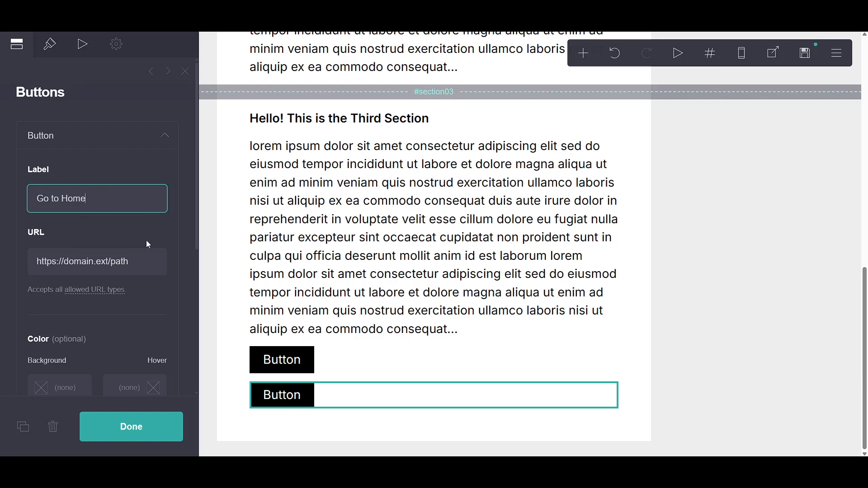
click(137, 272)
key(ctrl+a)
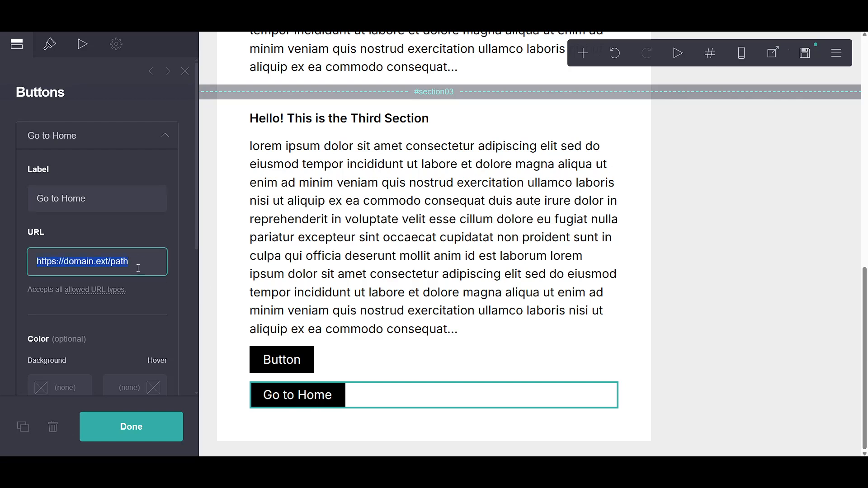
key(BackSpace)
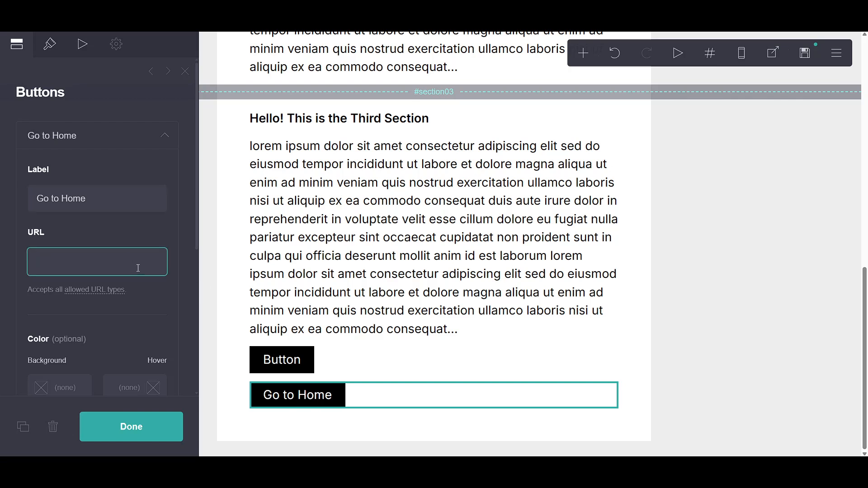
text(#Home)
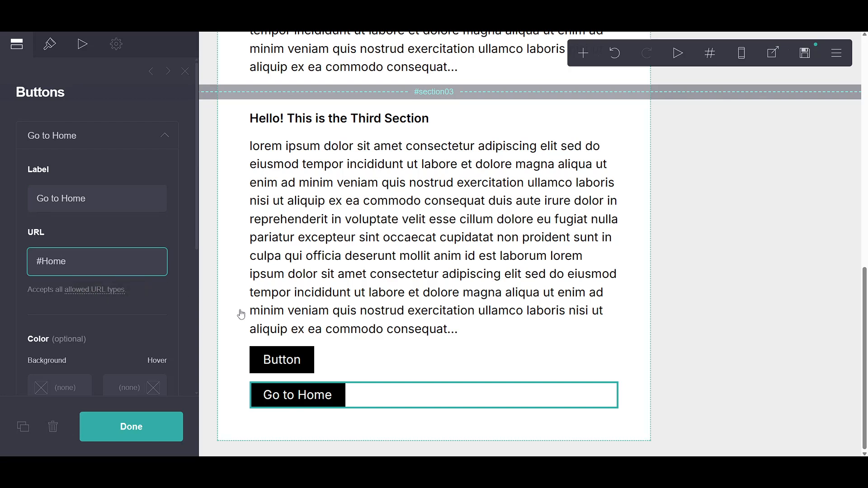
click(315, 402)
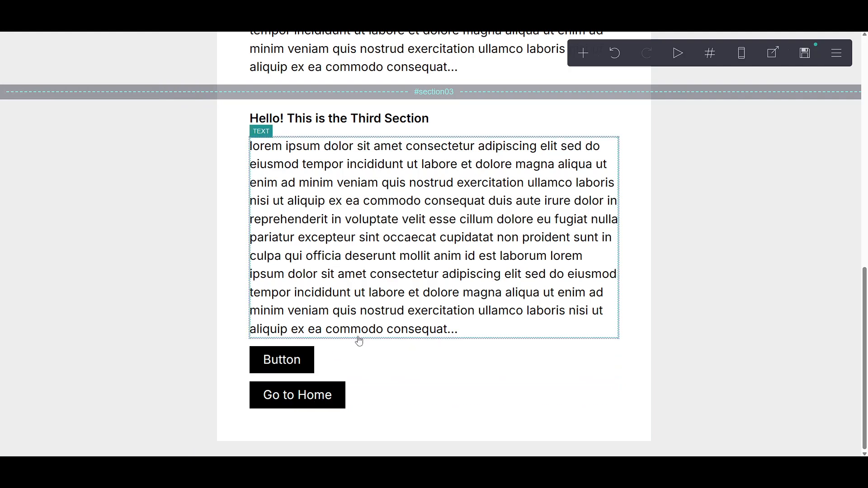
key(ctrl+v)
key(ctrl+z)
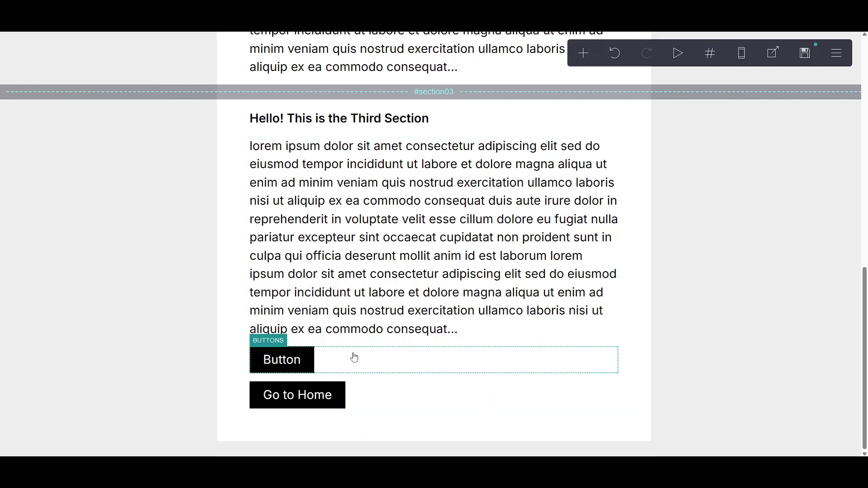
- Duplicate the Go to Home button and place one above the Second Section heading and one above the Third Section heading
click(328, 393)
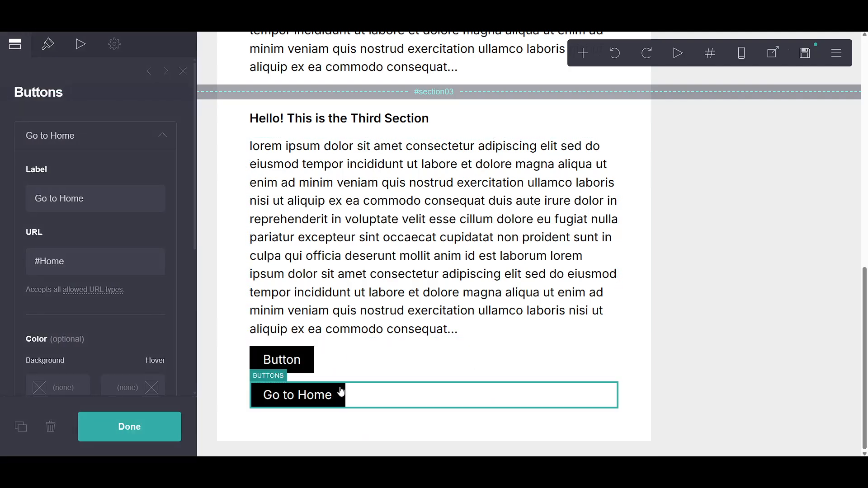
key(Escape)
key(ctrl+v)
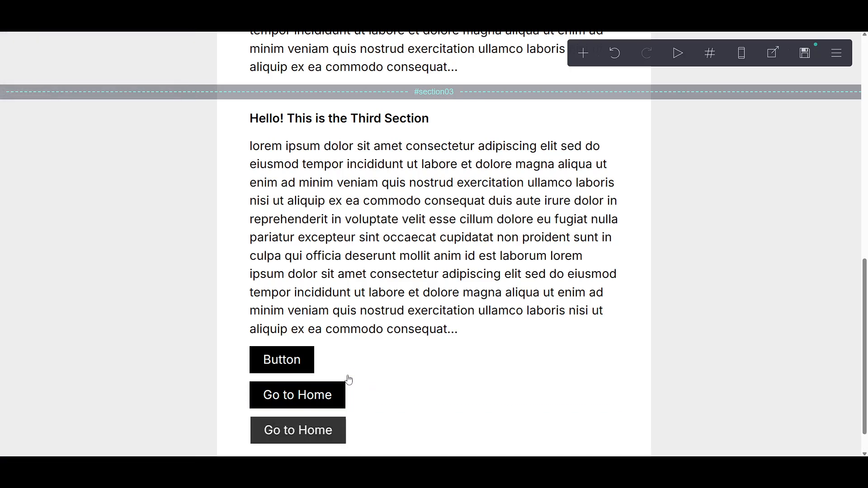
drag(321, 430, 296, 77)
drag(341, 106, 312, 112)
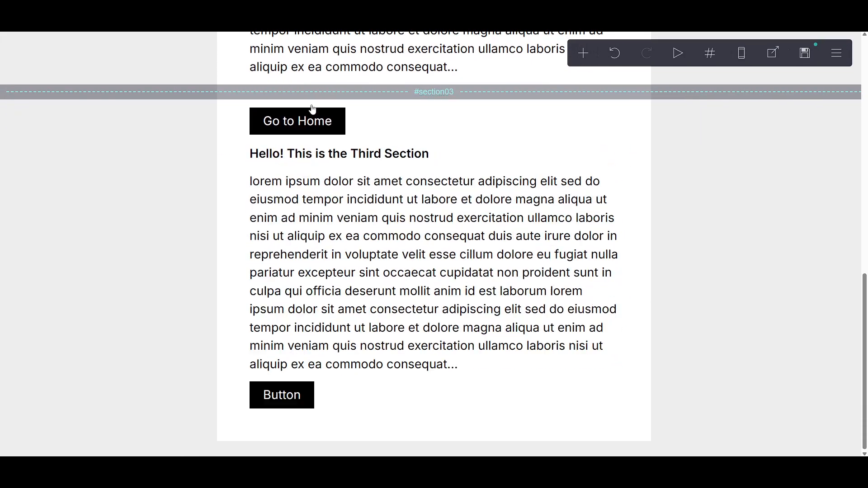
- Label the remaining button below the Third Section text "Go to Section 2" and set its URL to #section02
click(288, 394)
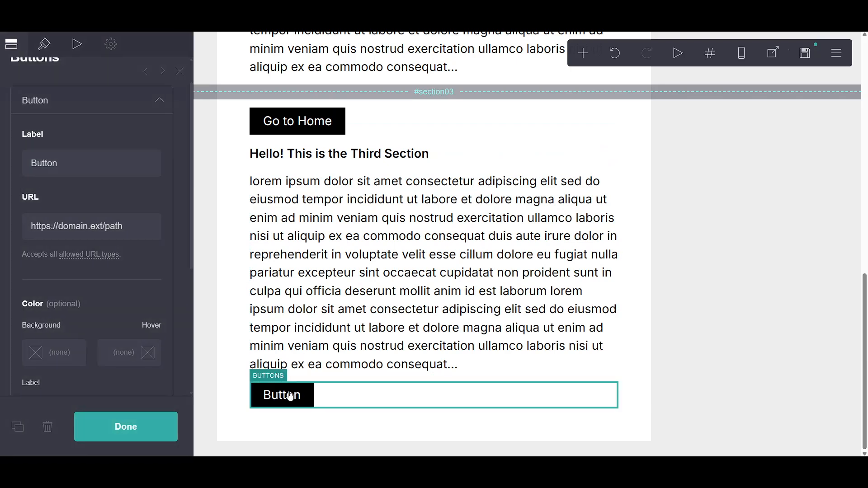
double_click(93, 165)
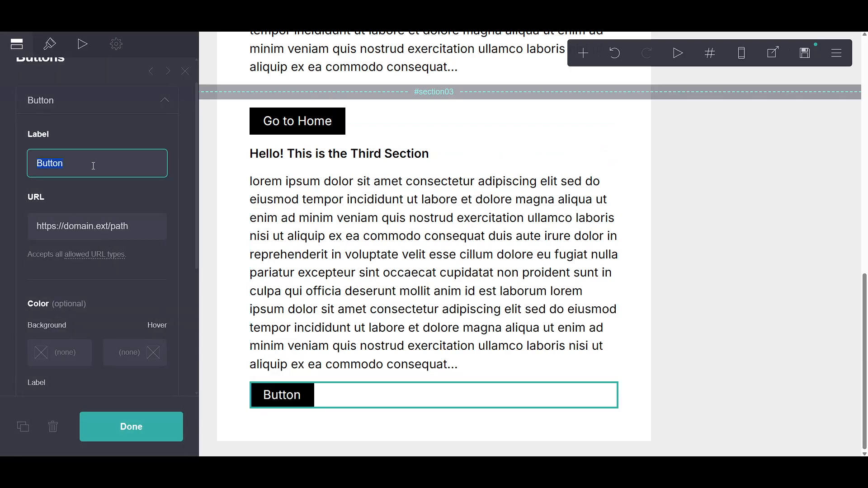
text(Go)
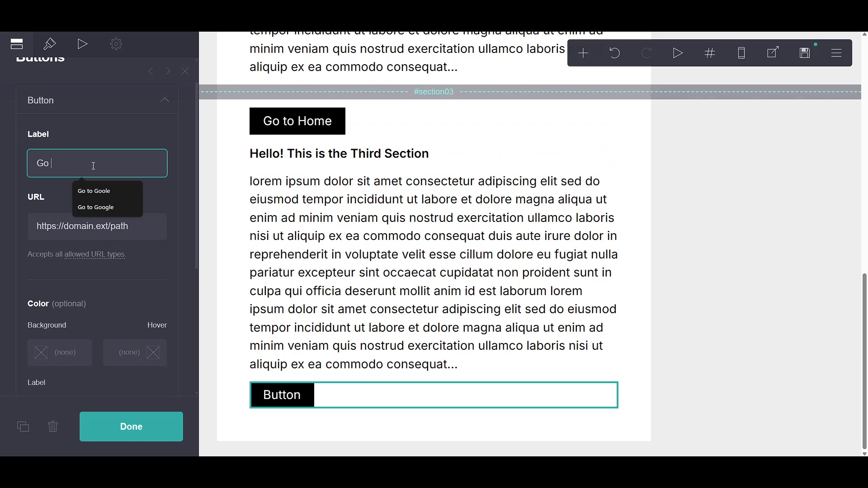
text( to Section 2)
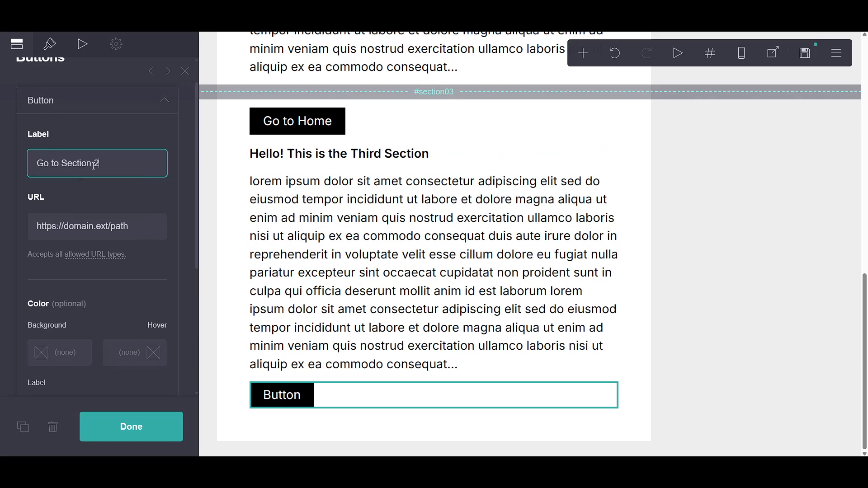
triple_click(145, 223)
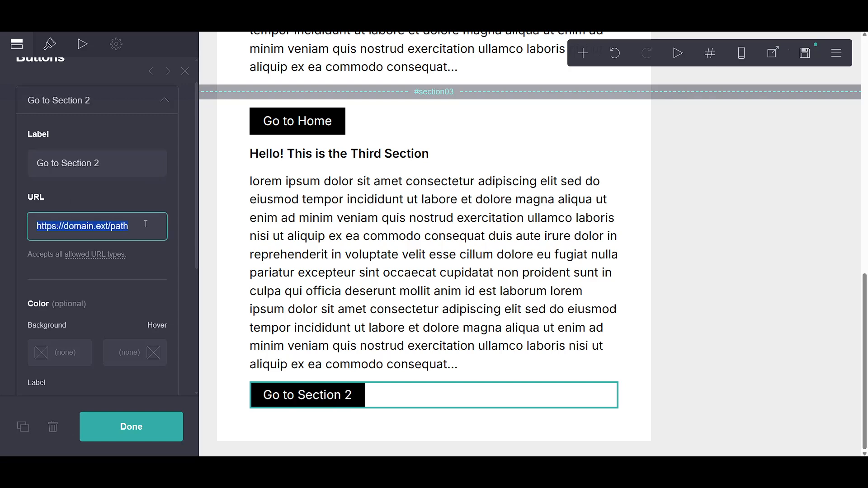
text(#section02)
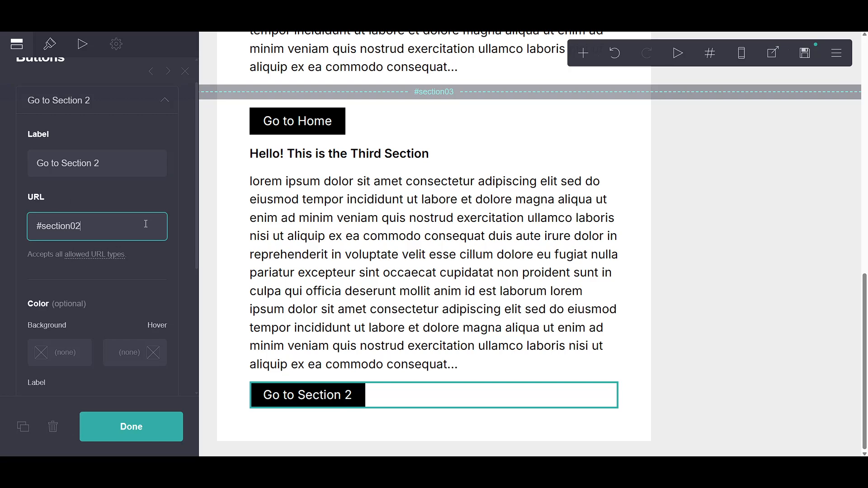
click(375, 398)
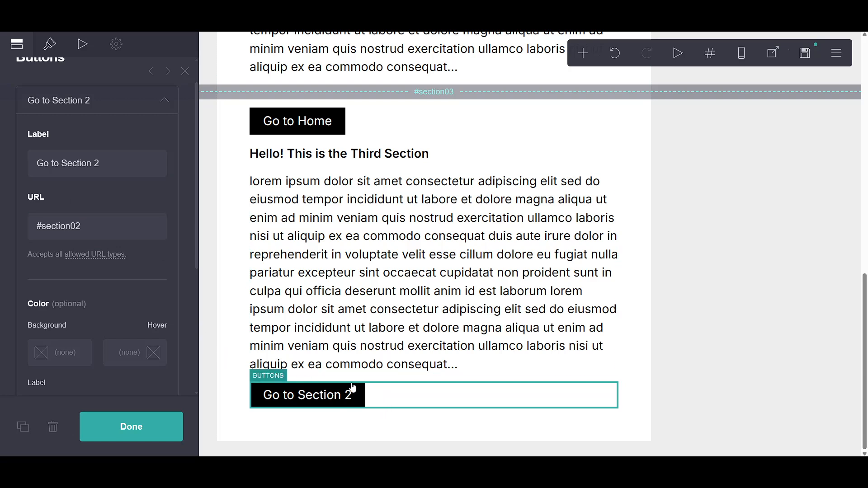
- Add a second button beside Go to Section 2, labelled "Go to Section 3", with its URL set to #section03
click(109, 114)
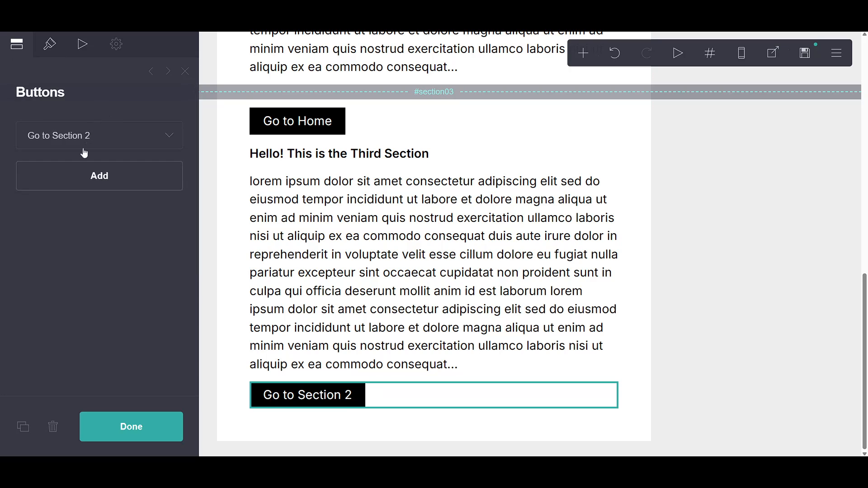
click(86, 177)
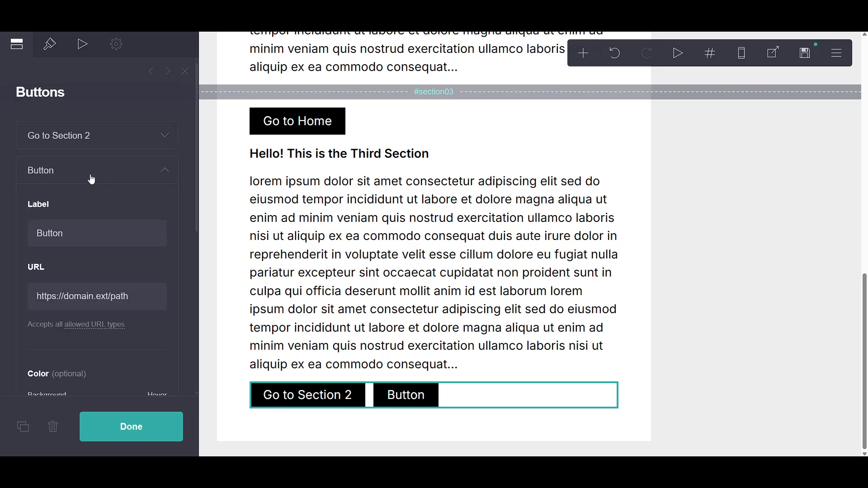
click(85, 233)
key(ctrl+a)
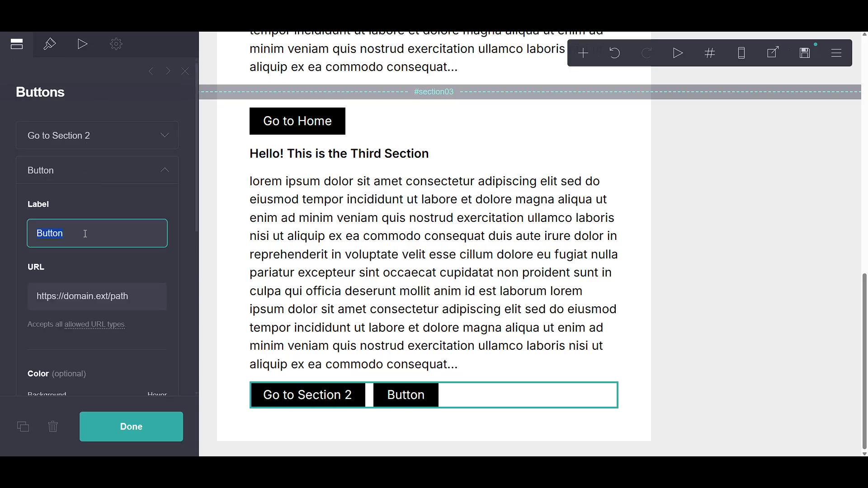
text(Go to Section 3)
click(114, 293)
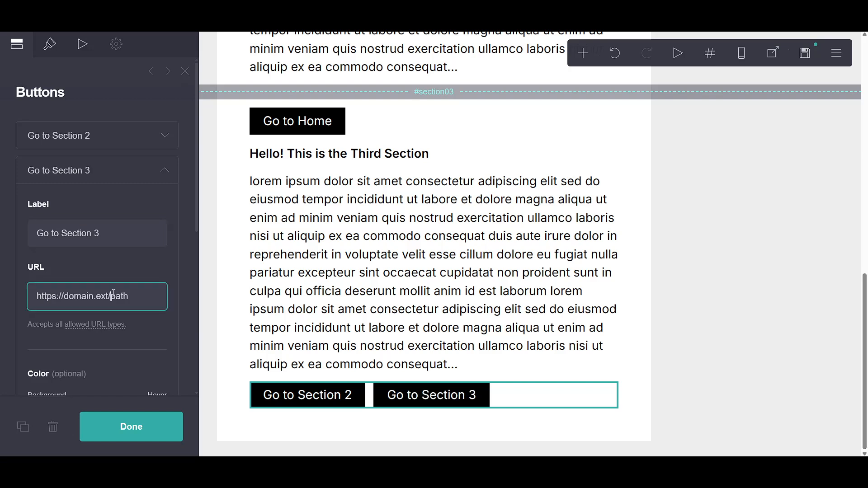
key(ctrl+a)
text(#)
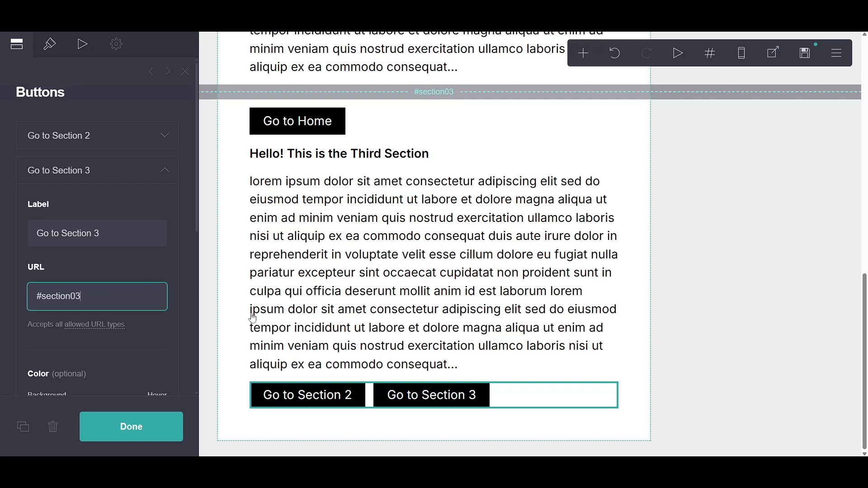
- Move the Go to Section 2 and 3 buttons directly below the page title, and publish the changes to the .carrd.co URL
drag(359, 377, 354, 132)
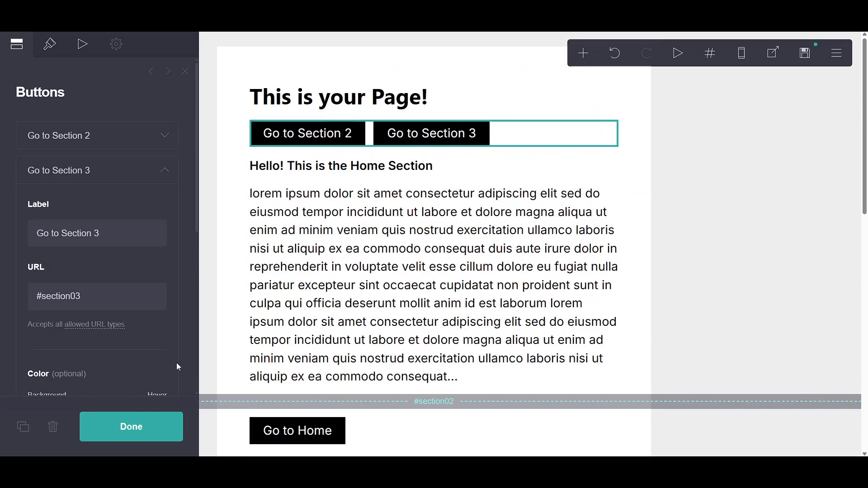
click(149, 430)
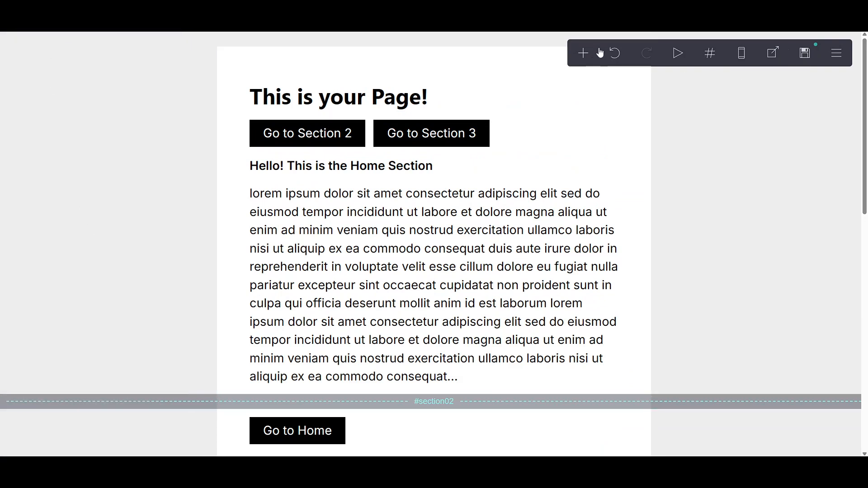
click(805, 53)
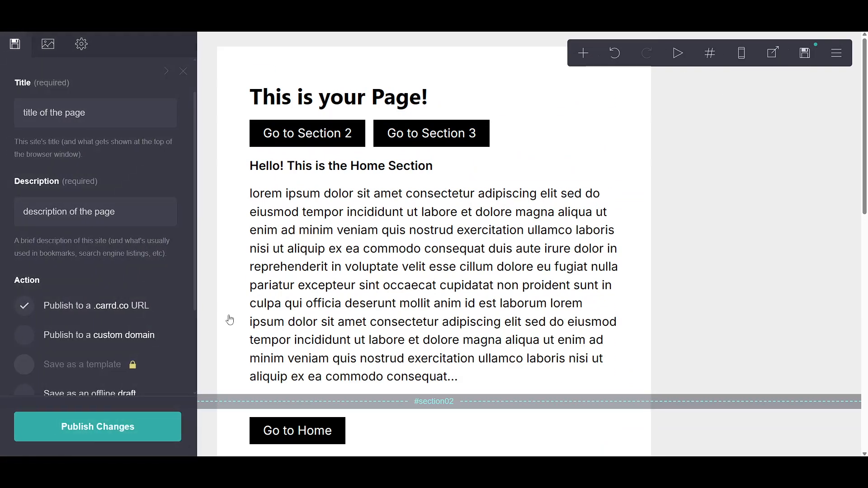
click(137, 423)
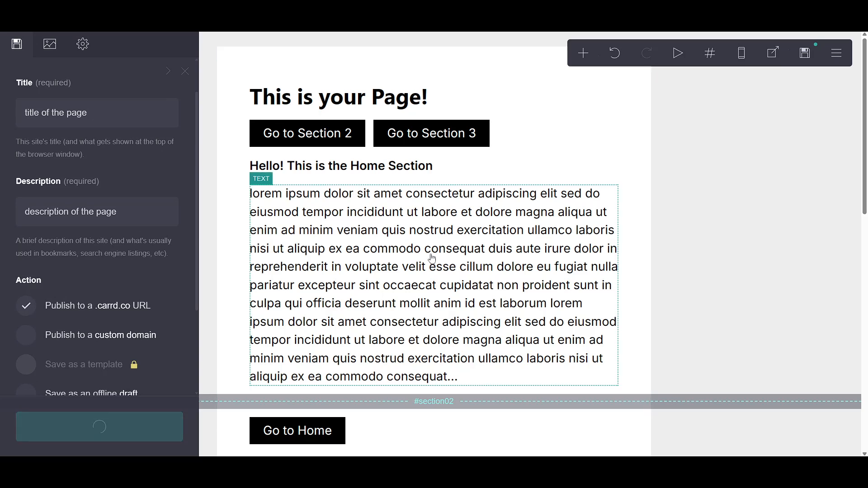